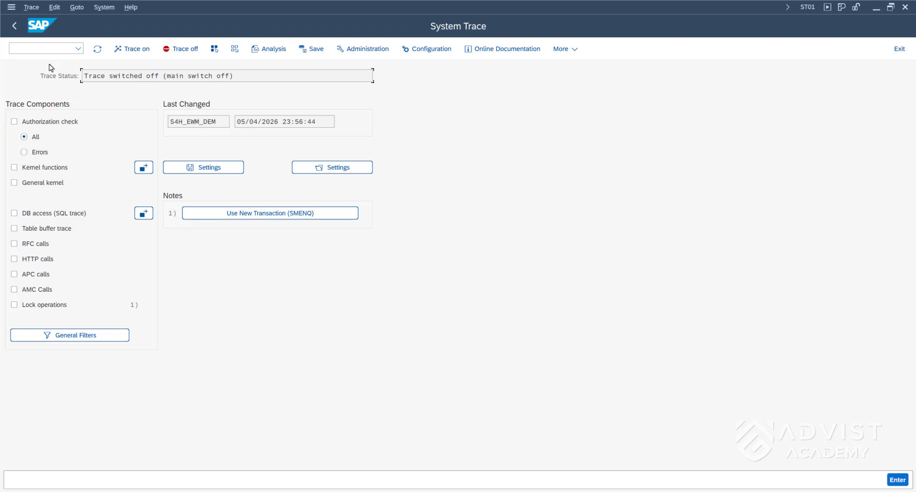
Enable the authorization check component and switch the system trace on.
left_click(14, 123)
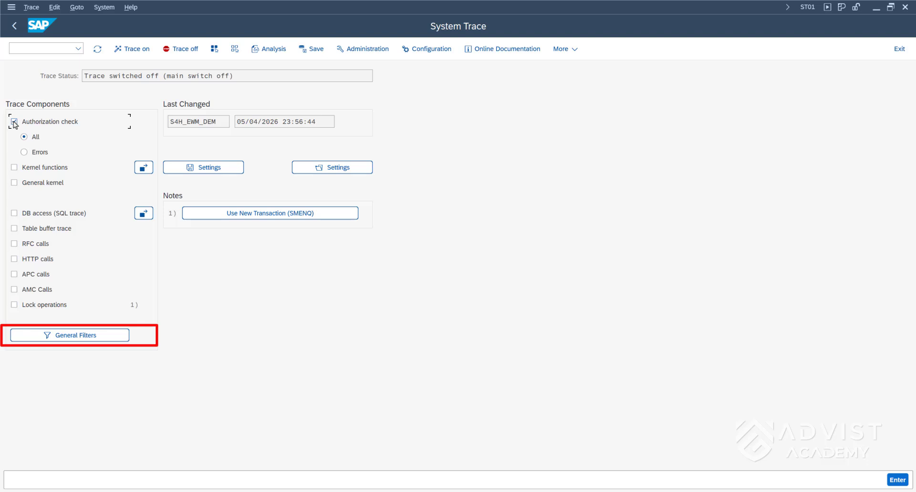
left_click(129, 49)
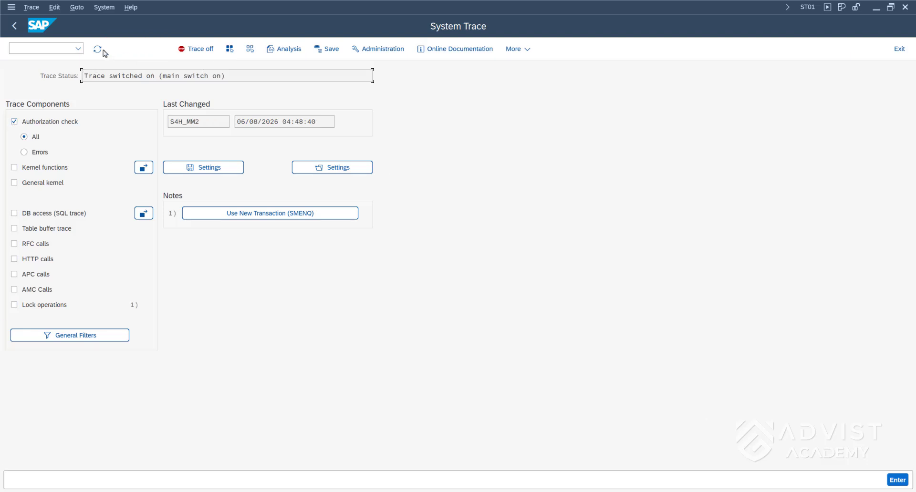
left_click(18, 29)
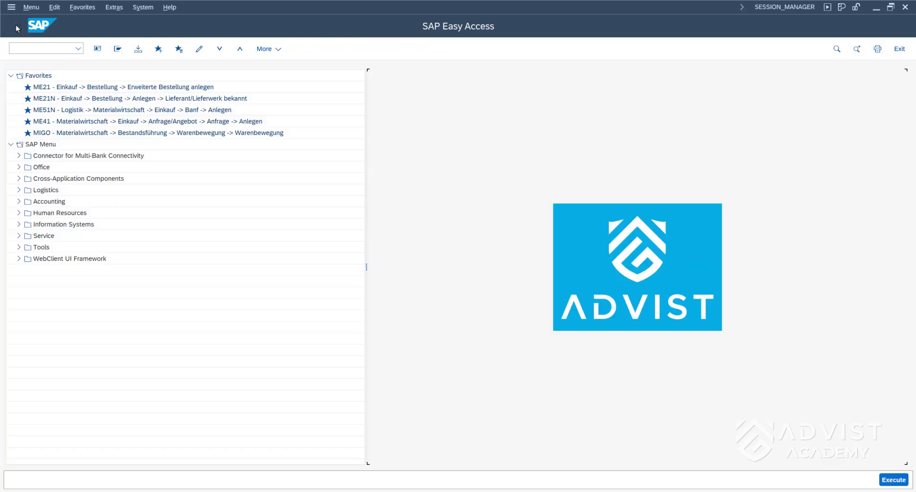
Run transaction ME23N and view the texts and address in the displayed purchase order's header.
left_click(34, 47)
type("ME23N")
key("Return")
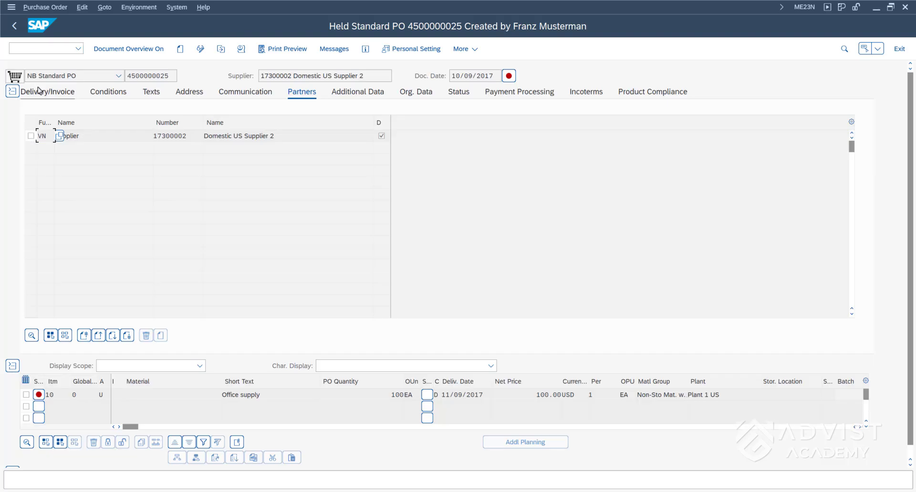
left_click(31, 136)
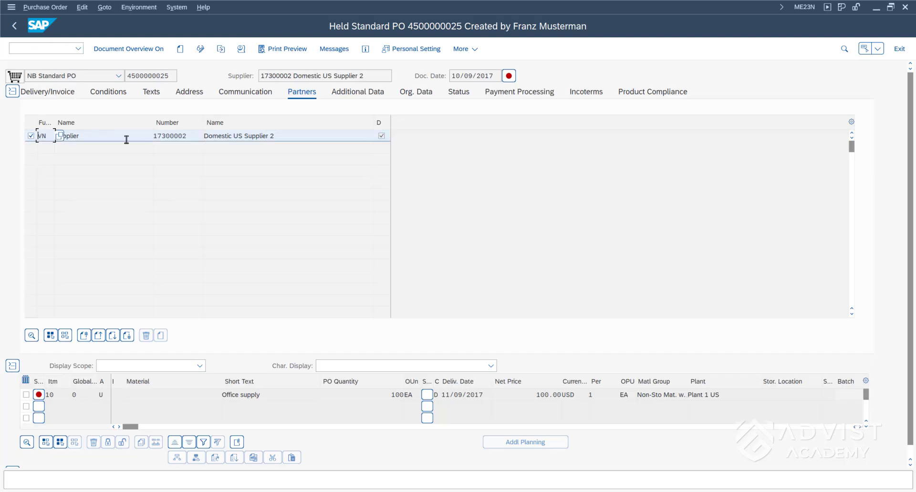
left_click(151, 95)
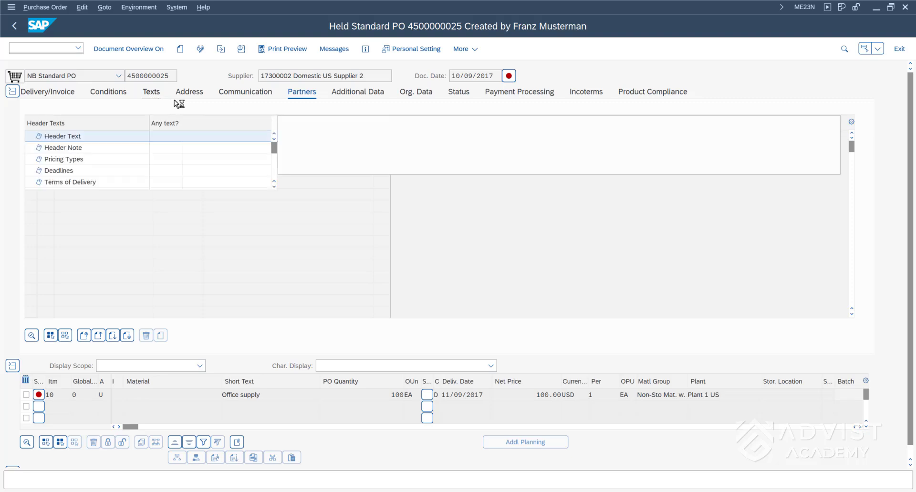
left_click(186, 94)
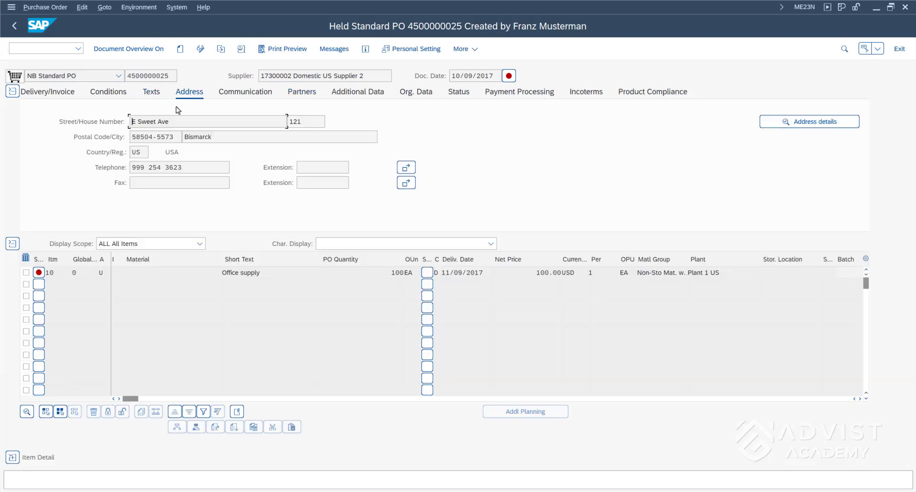
left_click(15, 25)
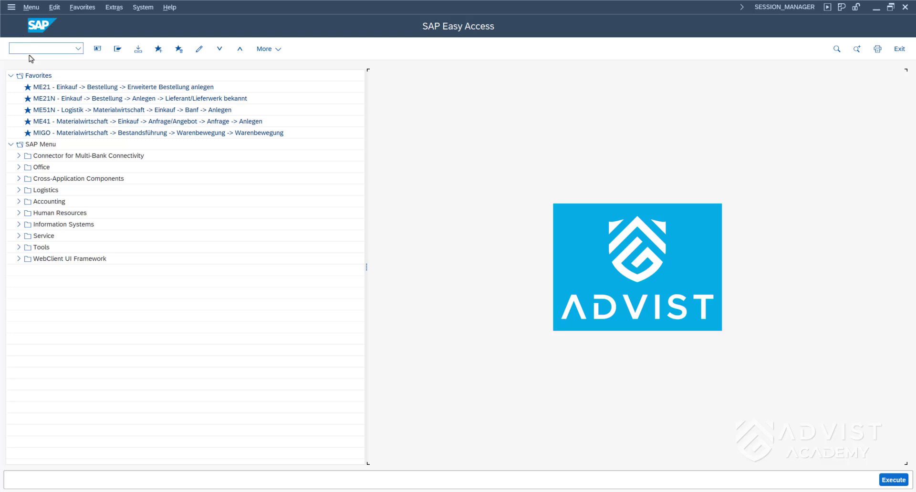
Return to transaction ST01, switch the trace off and run the trace analysis.
left_click(28, 48)
type("ST01")
key("Return")
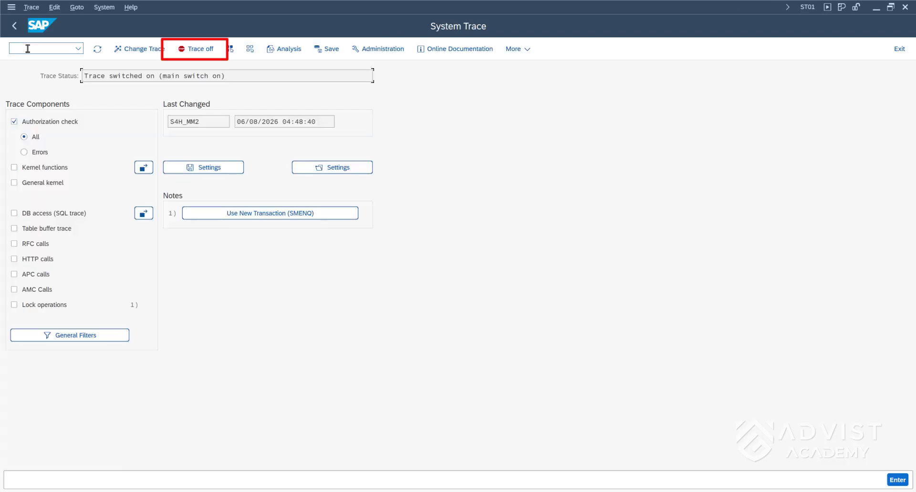
left_click(186, 50)
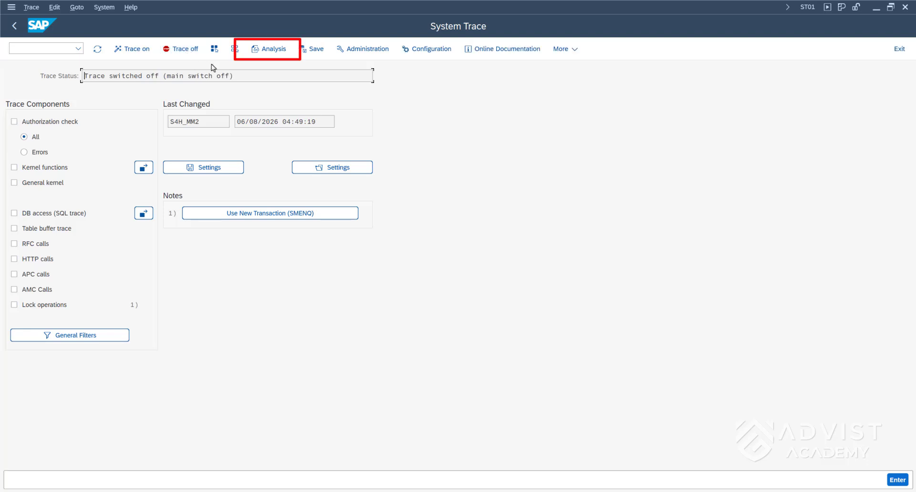
left_click(249, 52)
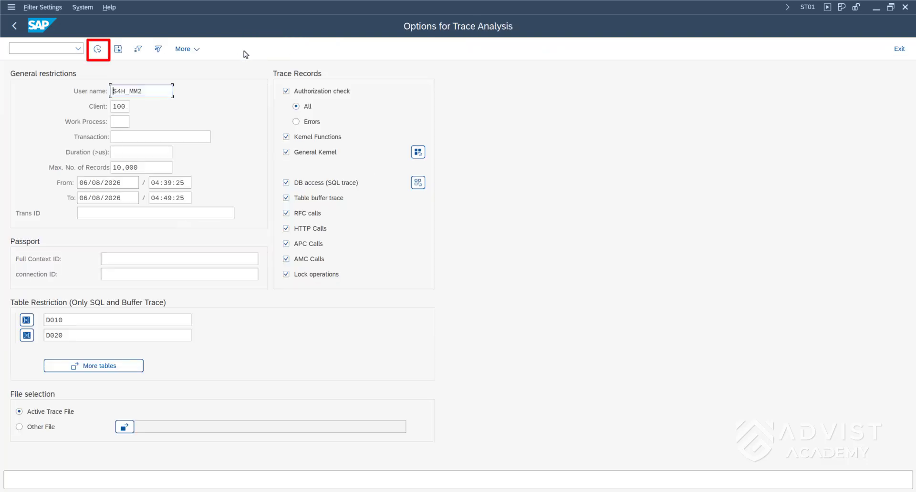
left_click(98, 49)
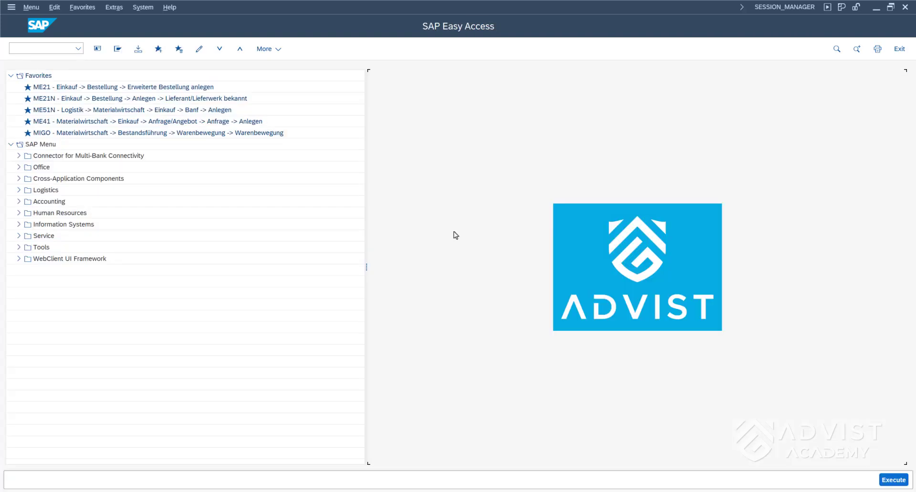
Run transaction ST05 and activate the performance trace for the SQL Trace type.
left_click(59, 50)
type("st05")
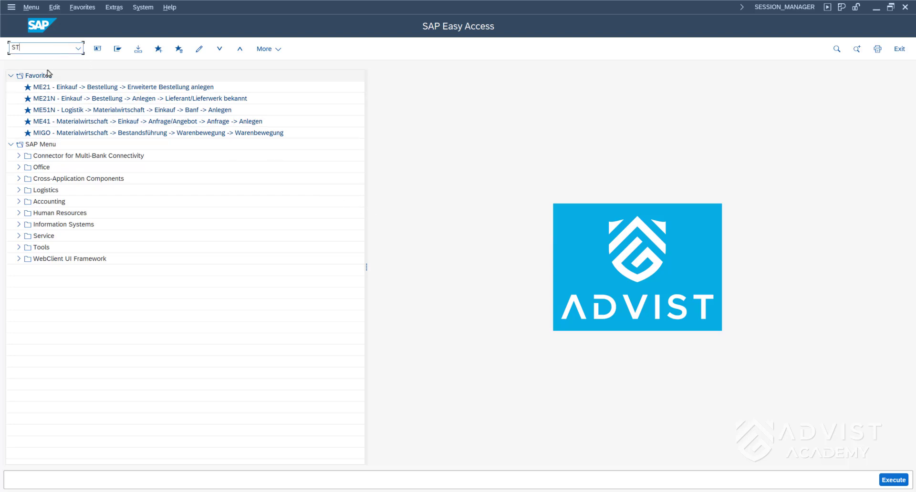
key("Return")
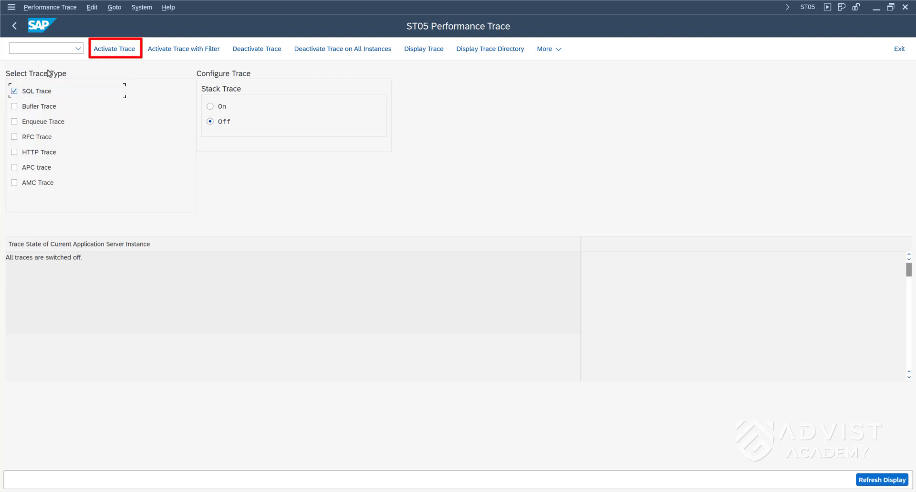
left_click(120, 50)
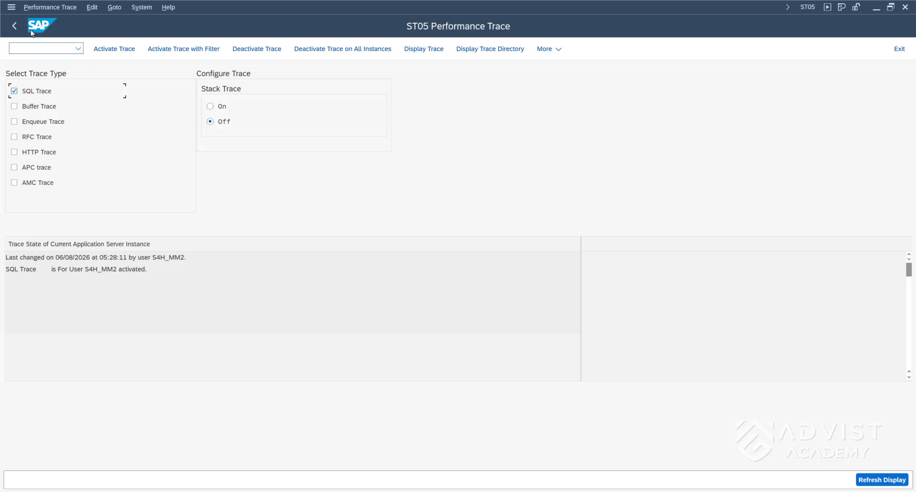
left_click(14, 25)
Start a new purchase order with transaction ME21N and choose EWM10-SU01 from the supplier search as its supplier.
left_click(58, 46)
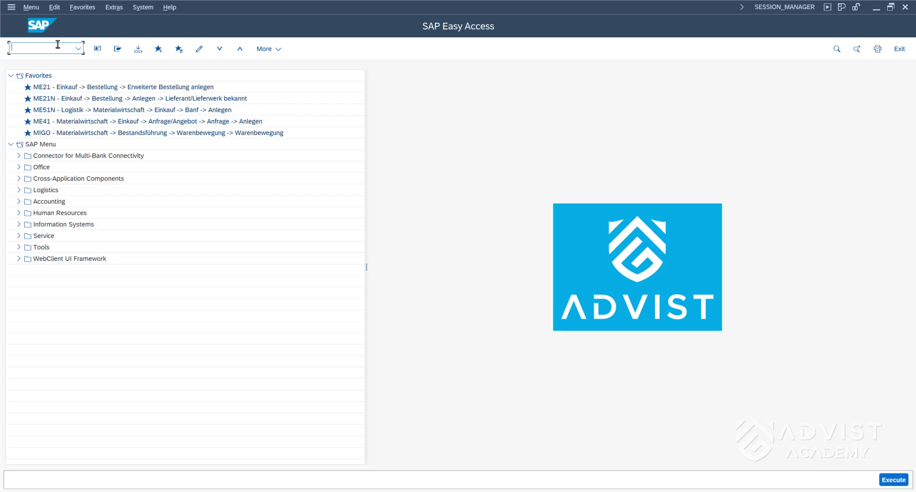
type("ME21N")
key("Return")
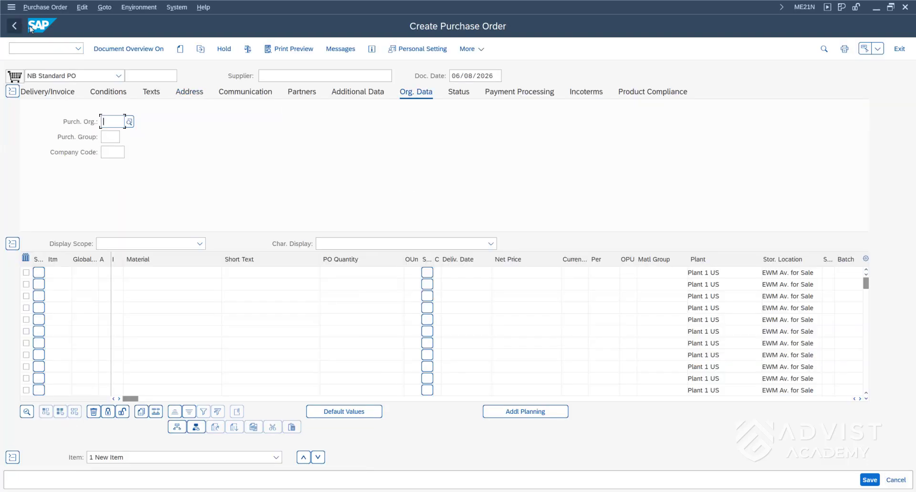
key("F4")
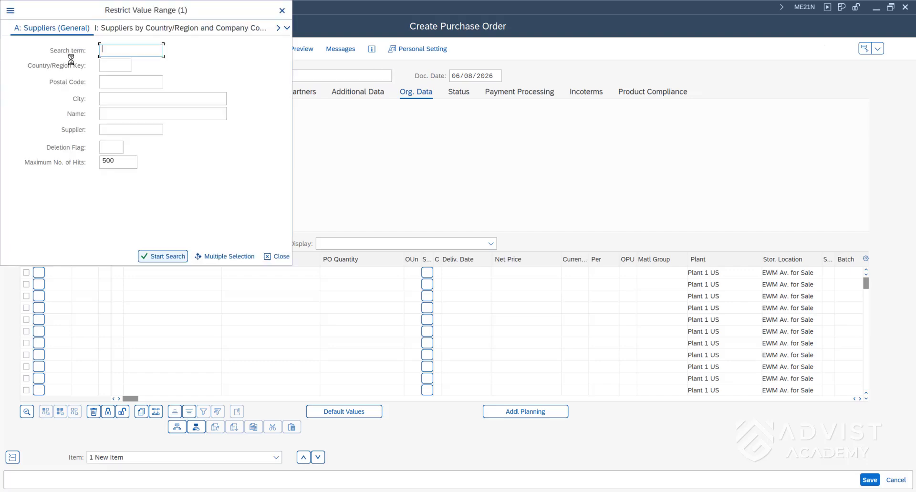
key("Return")
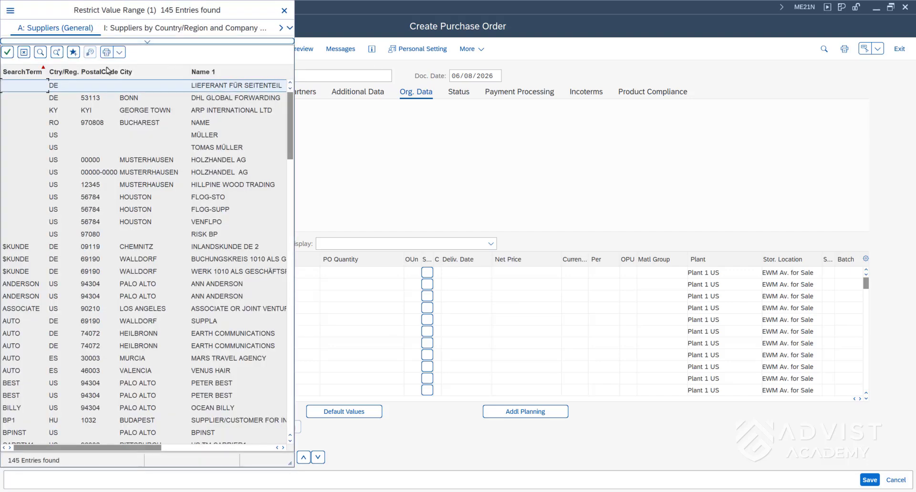
left_click_drag(104, 14, 125, 15)
scroll(136, 144, "down", 8)
scroll(136, 143, "down", 1)
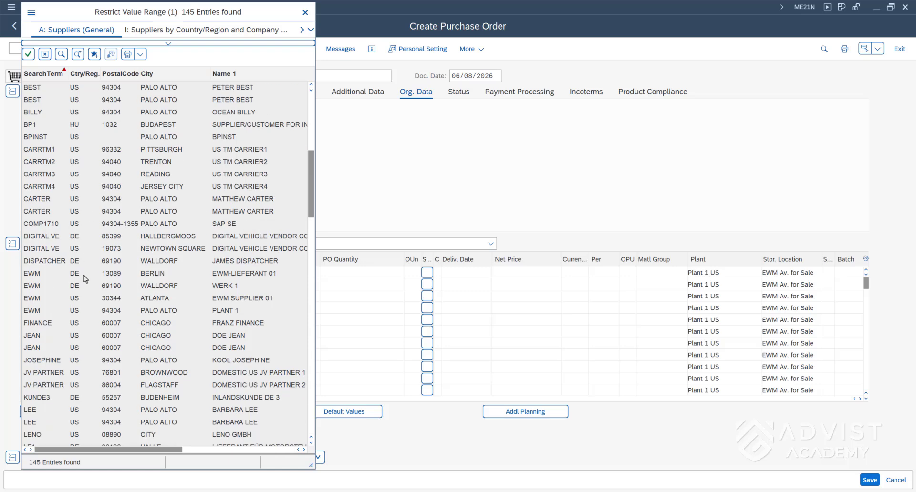
left_click(85, 275)
left_click(28, 54)
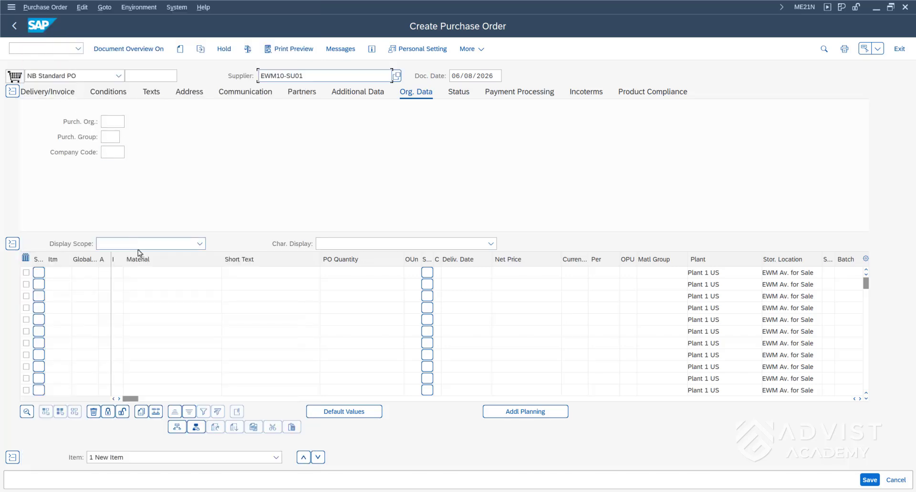
Enter material SPARK-111 as the first order item with a quantity of 2 and a net price of 5 EUR.
left_click(144, 269)
type("SPARK")
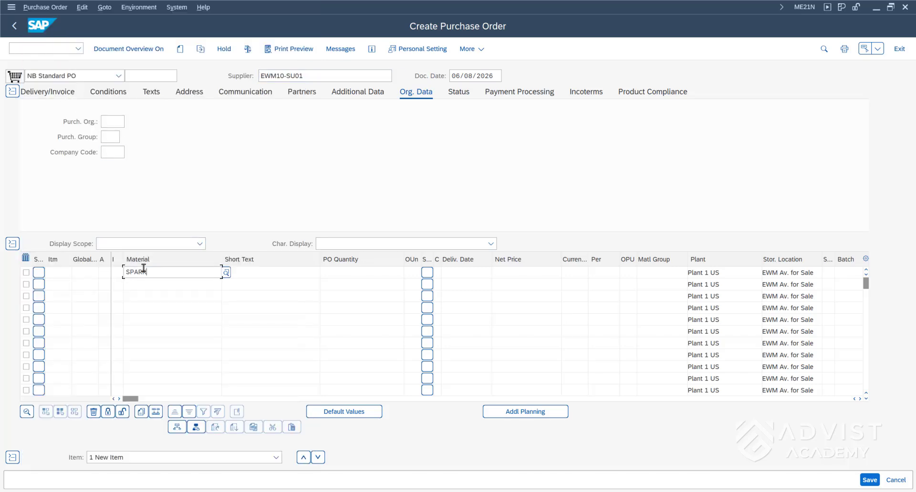
left_click(154, 285)
left_click(326, 272)
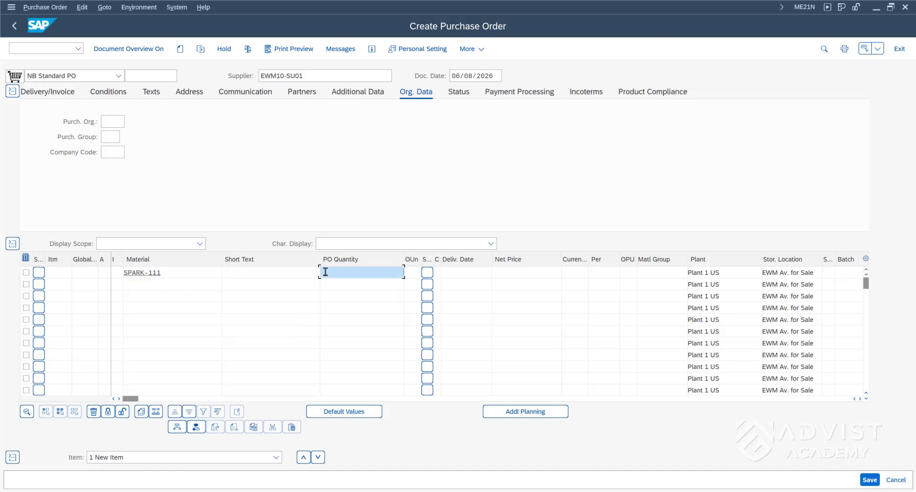
type("2")
left_click(505, 270)
type("5")
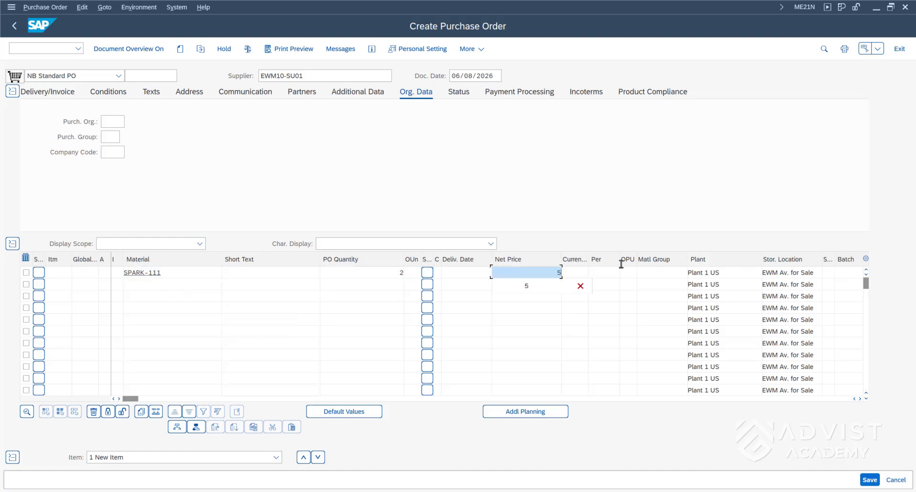
left_click(582, 271)
type("EUR")
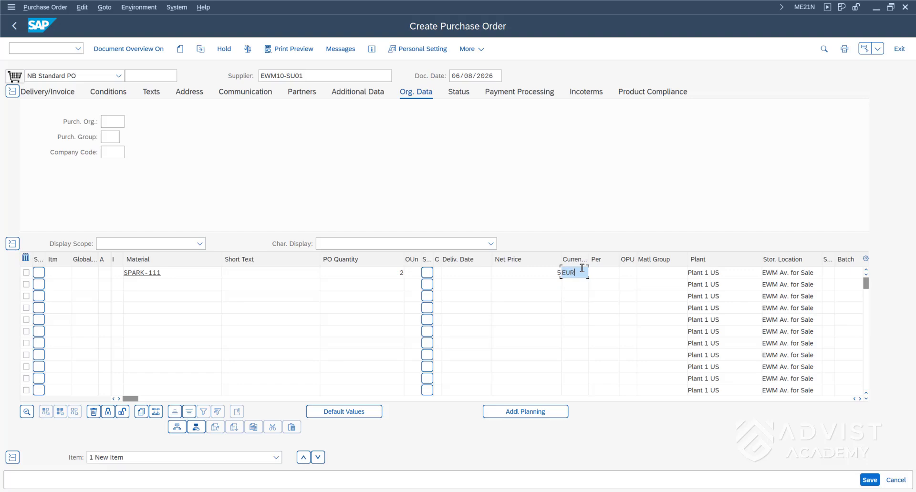
Assign plant 1010 and storage location 171A to the first order item.
left_click(711, 271)
left_click(768, 272)
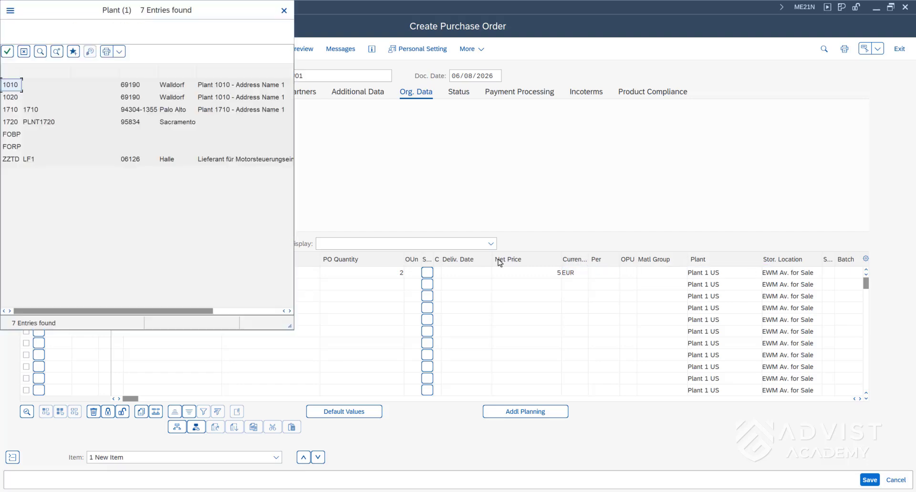
left_click(8, 53)
left_click(783, 273)
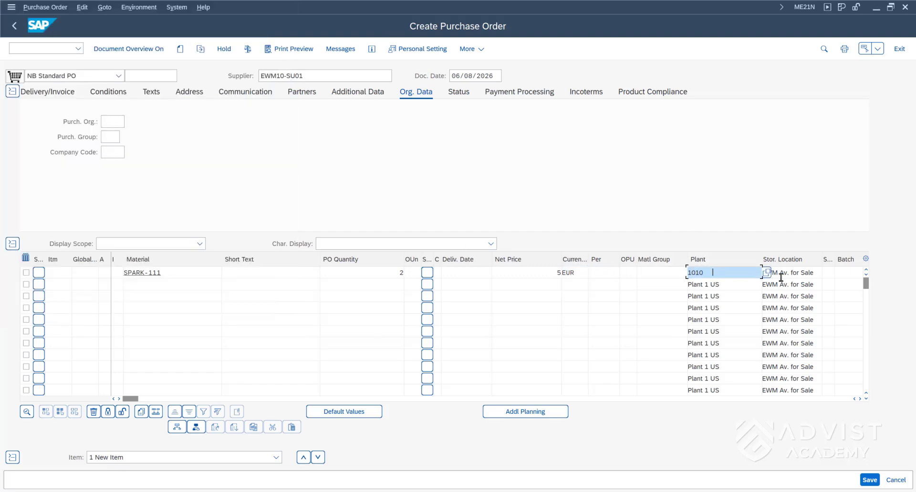
left_click(827, 272)
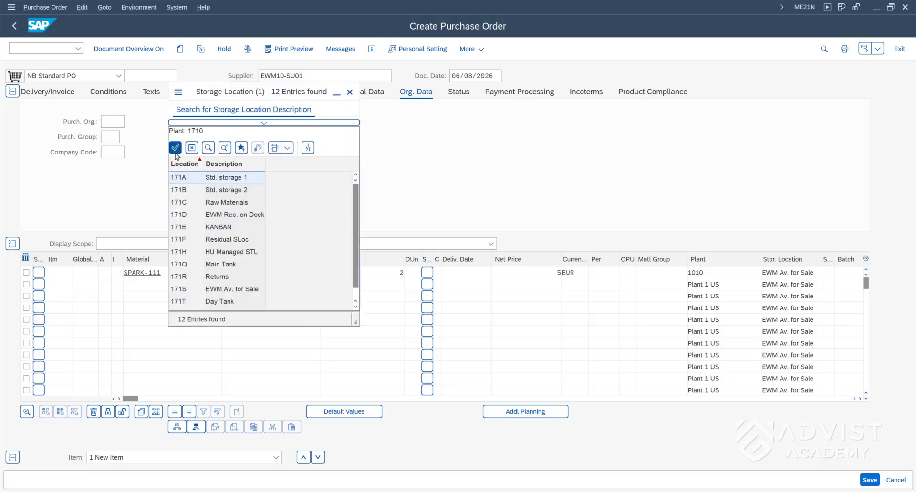
left_click(176, 148)
Set purchasing organization 0001, purchasing group 001 and company code 0001, and save the purchase order.
left_click(113, 121)
left_click(129, 122)
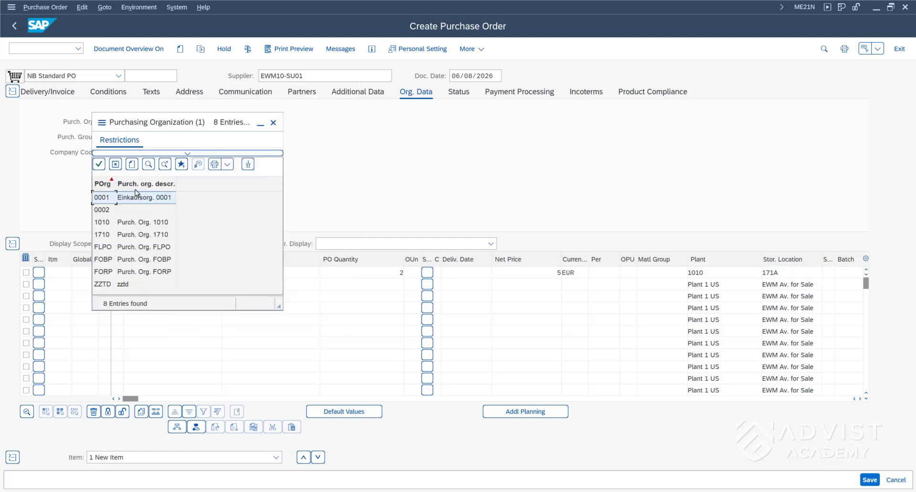
left_click(115, 197)
left_click(119, 137)
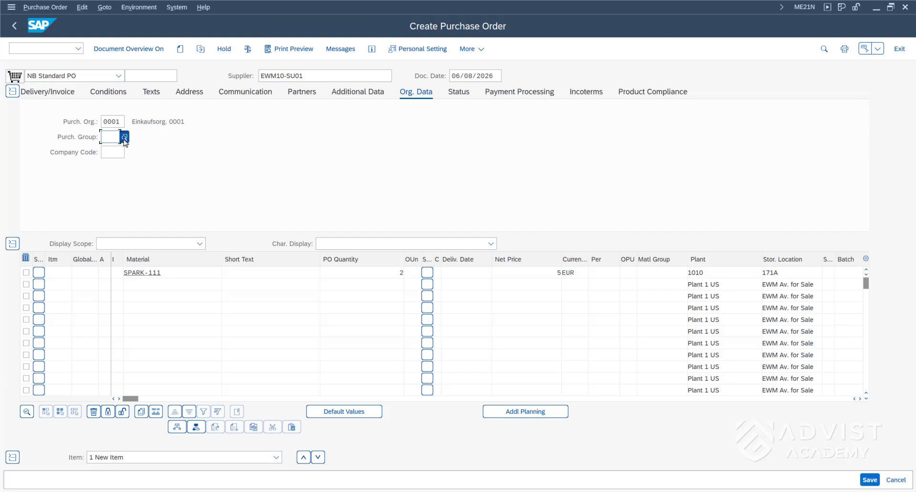
left_click(125, 137)
left_click(99, 179)
left_click(111, 153)
left_click(126, 152)
left_click(123, 226)
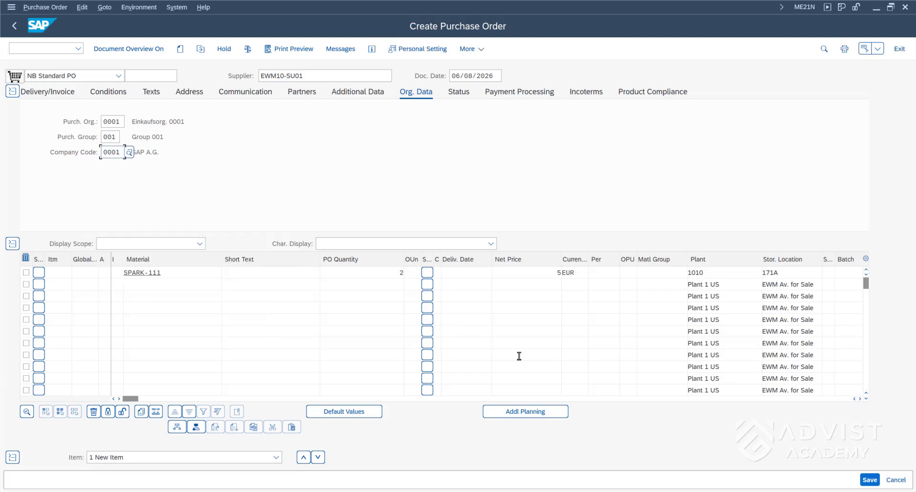
left_click(867, 481)
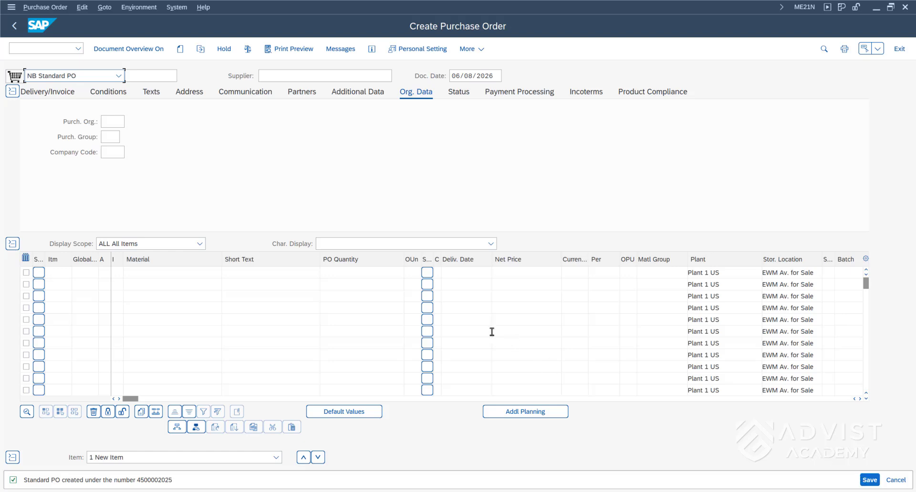
left_click(14, 26)
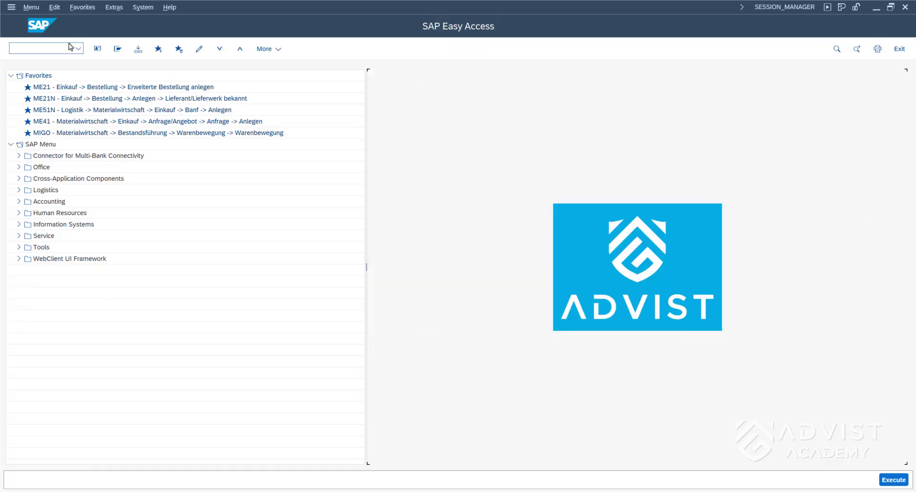
Return to transaction ST05 and deactivate the SQL trace.
left_click(54, 45)
type("ST05")
key("Return")
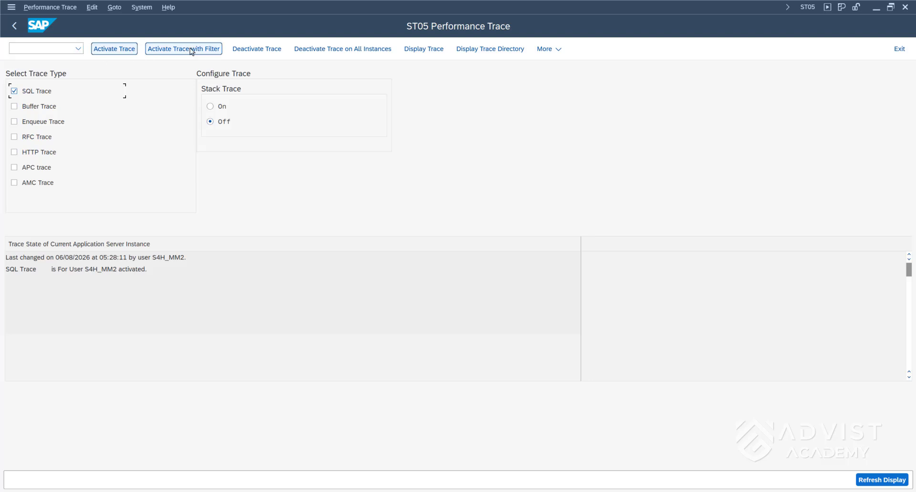
left_click(243, 48)
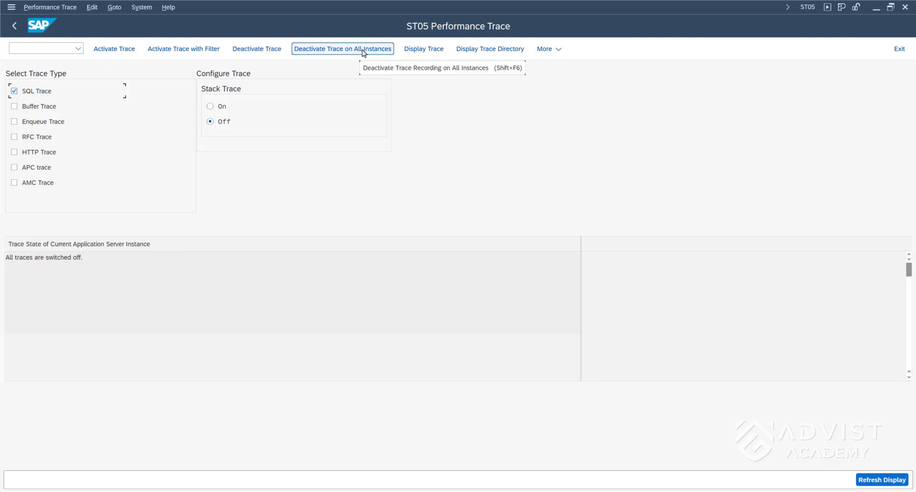
Display the recorded SQL trace for user S4H_MM2 using the proposed trace period and filter conditions.
left_click(412, 49)
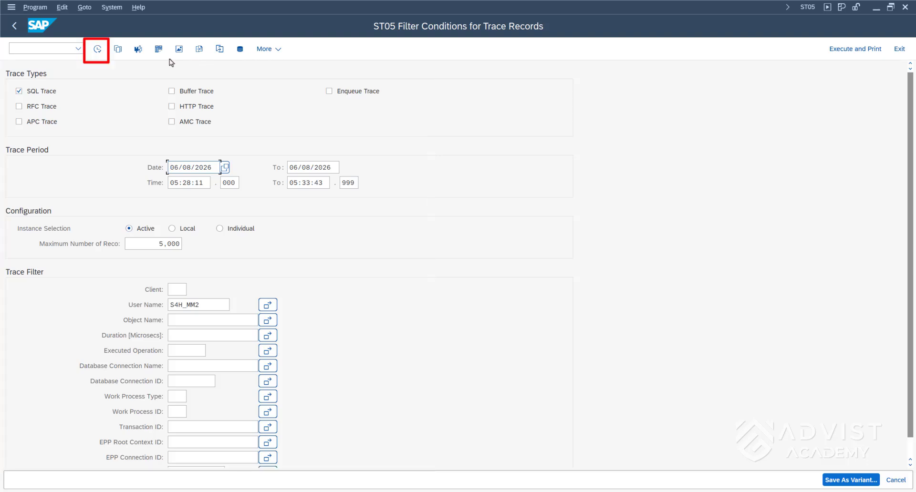
left_click(97, 52)
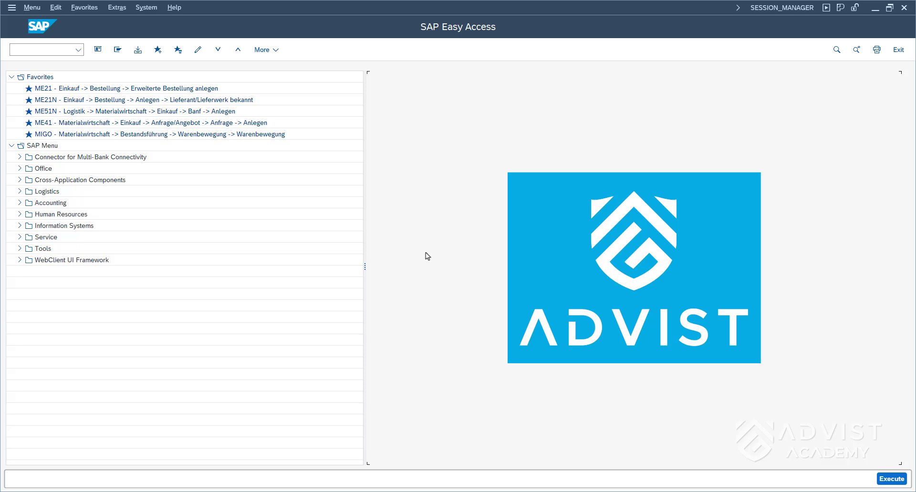
Open transaction ST12 and start the ABAP and performance traces for username S4H_MM.
left_click(45, 50)
type("ST12")
key("Return")
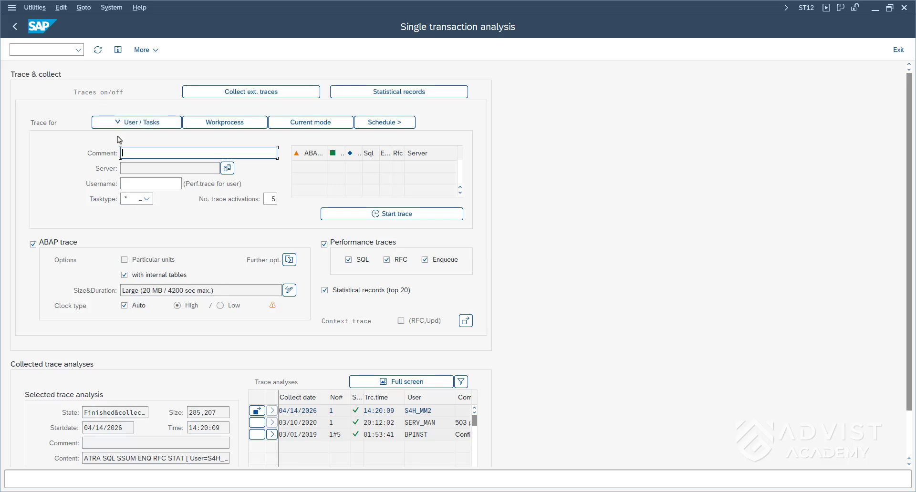
left_click(123, 185)
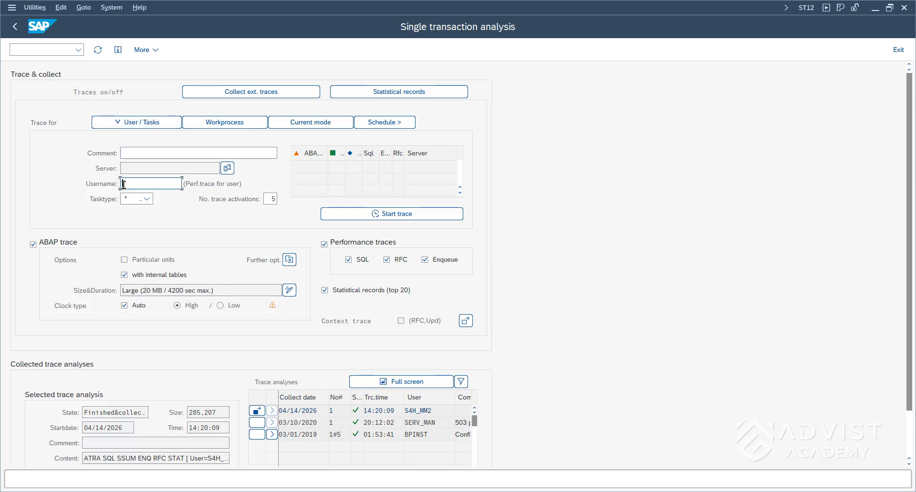
type("S4H_")
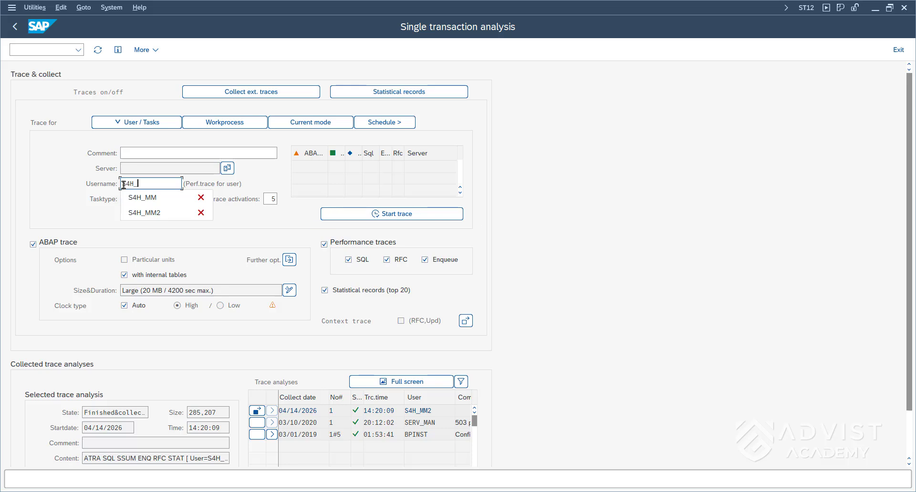
type("MM")
left_click(143, 199)
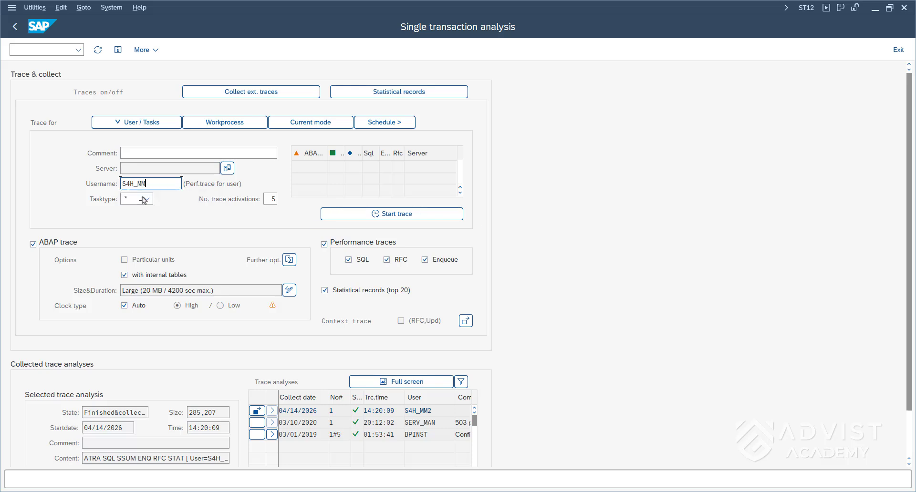
left_click(340, 215)
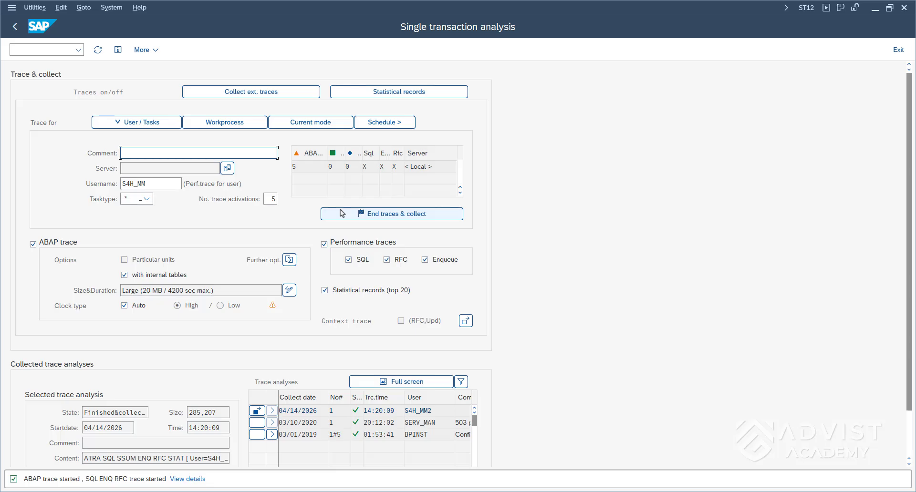
End the running traces for collection and show the details of the trace started at 08:14:22.
left_click(371, 218)
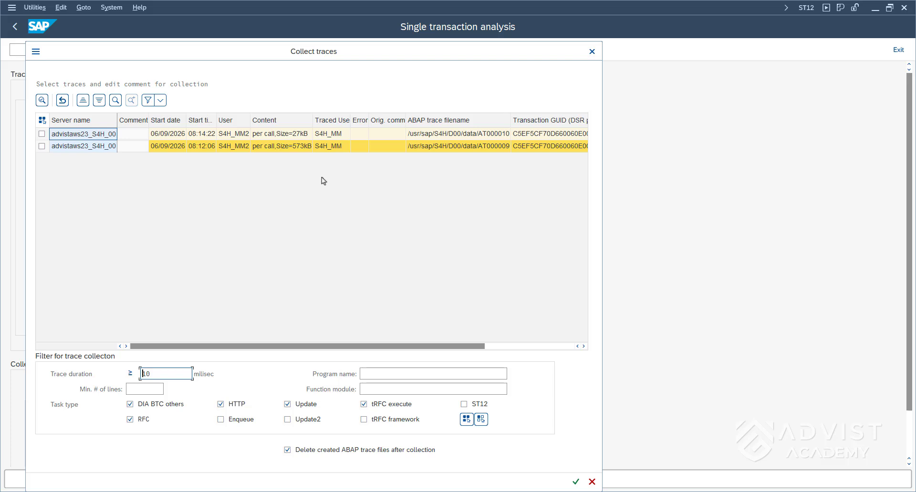
left_click(42, 134)
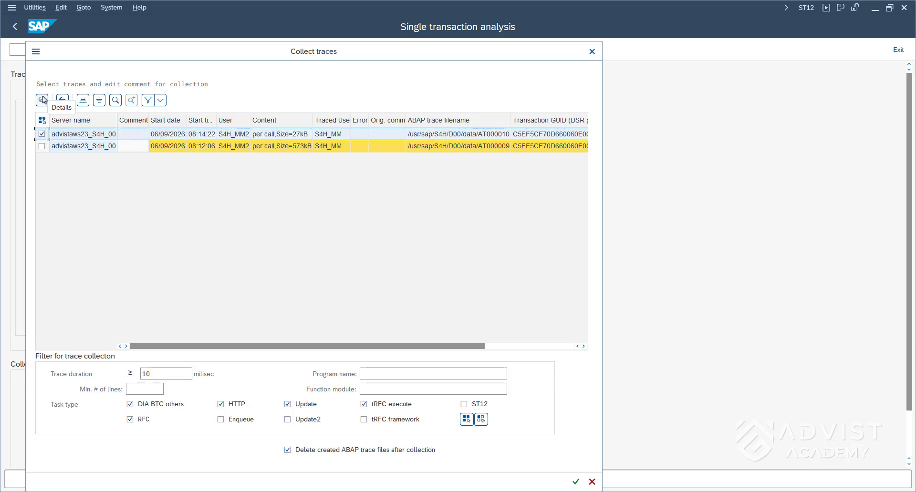
left_click(42, 100)
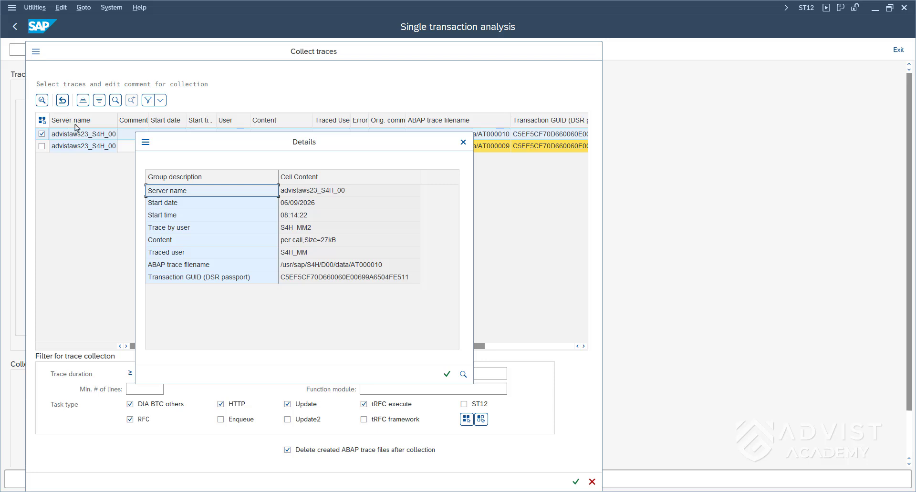